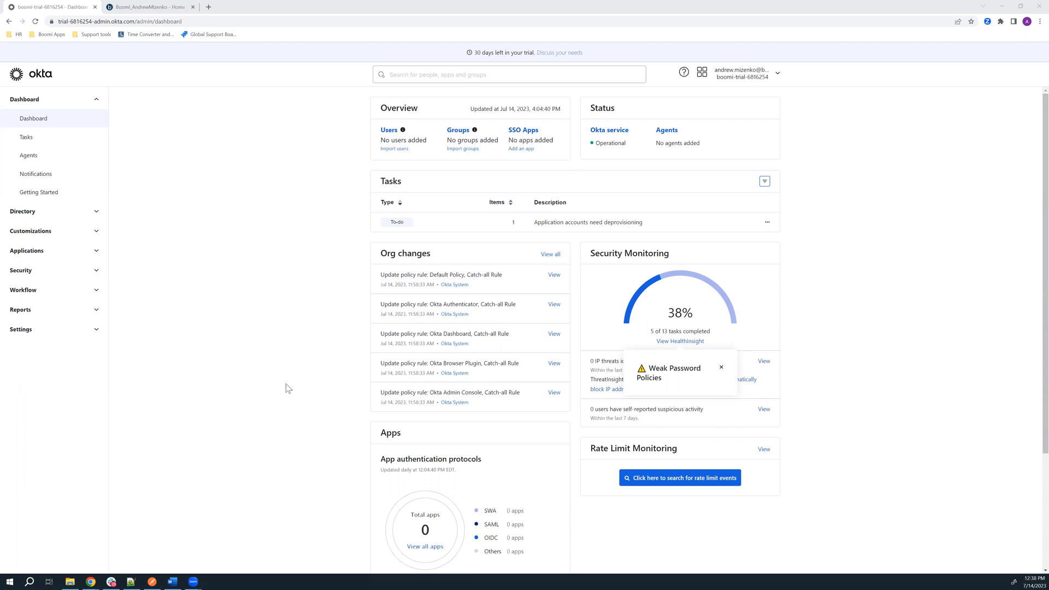
# Start a new app integration using the OIDC - OpenID Connect sign-in method and the Web Application type.
pyautogui.click(26, 250)
pyautogui.click(43, 271)
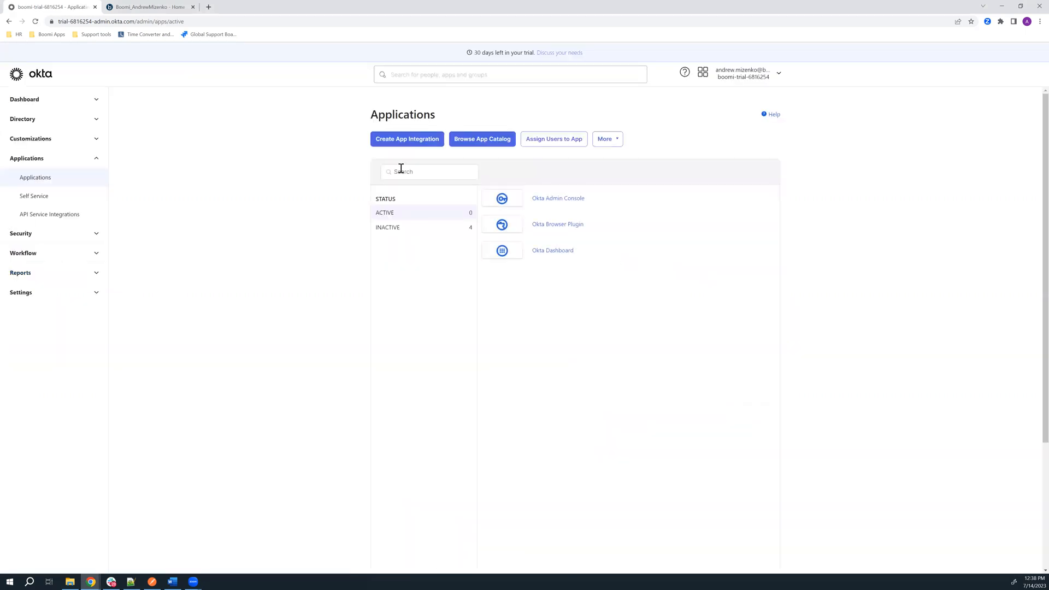
pyautogui.click(392, 141)
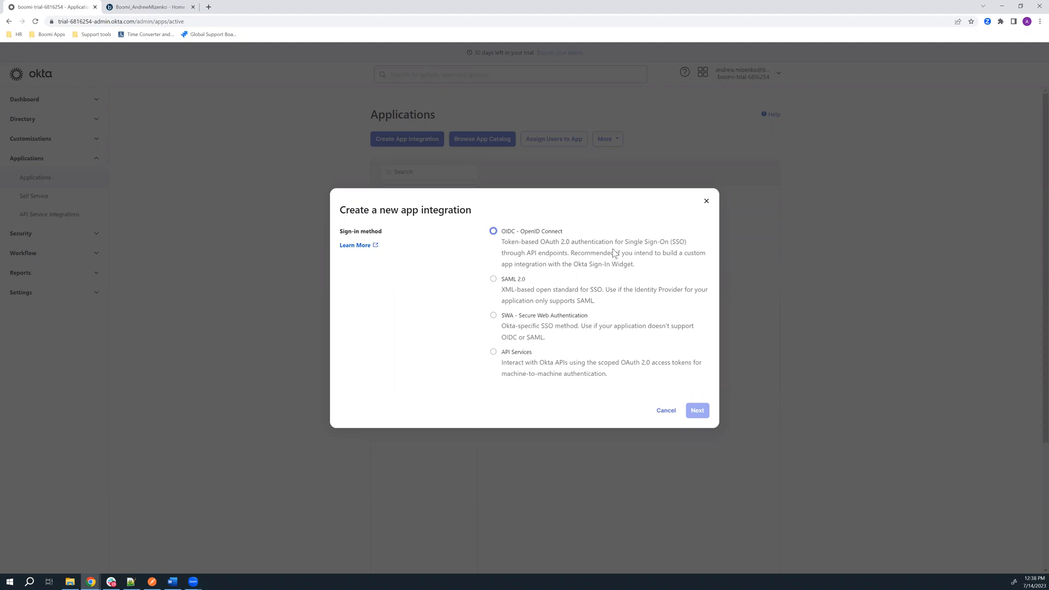
pyautogui.click(493, 232)
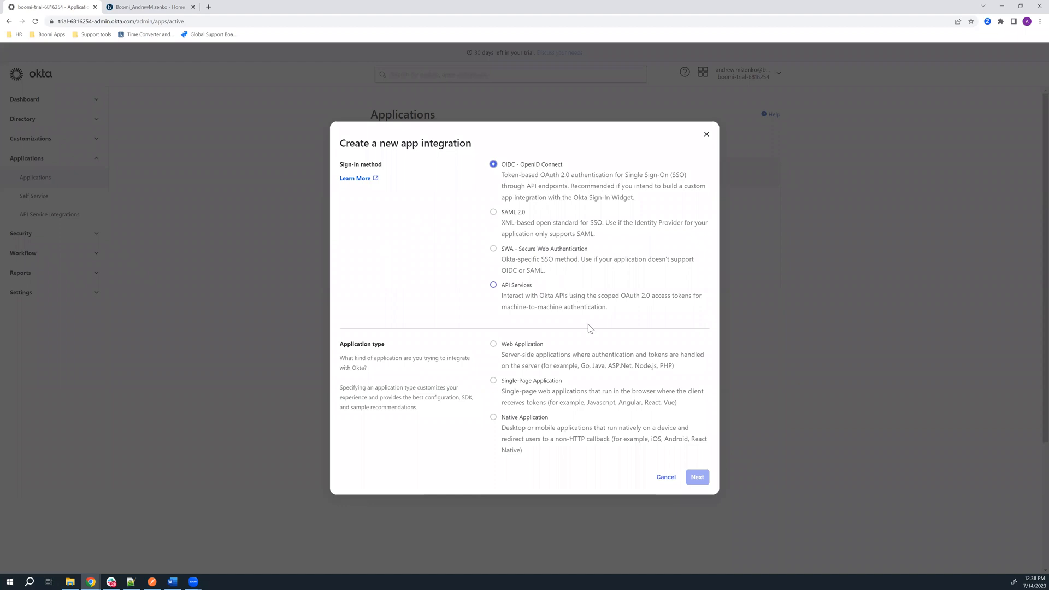
pyautogui.click(494, 344)
pyautogui.click(697, 477)
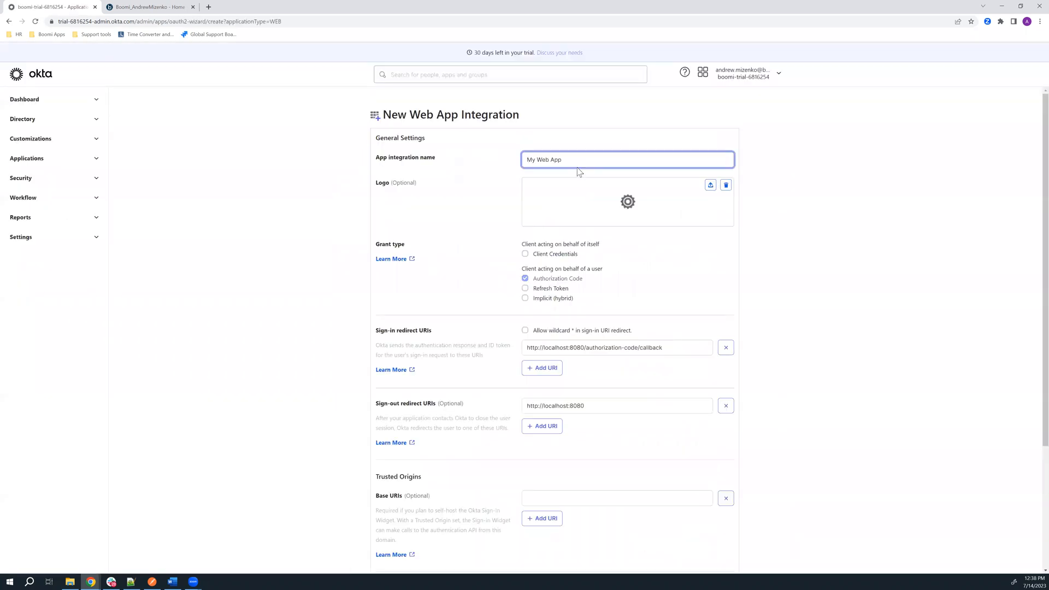
# Name the app integration "Boomi Demo JWT" and enable the Client Credentials grant type.
pyautogui.hotkey('ctrl', 'a')
pyautogui.write('Boomi Demo JWT')
pyautogui.scroll(-1, 543, 259)
pyautogui.click(526, 212)
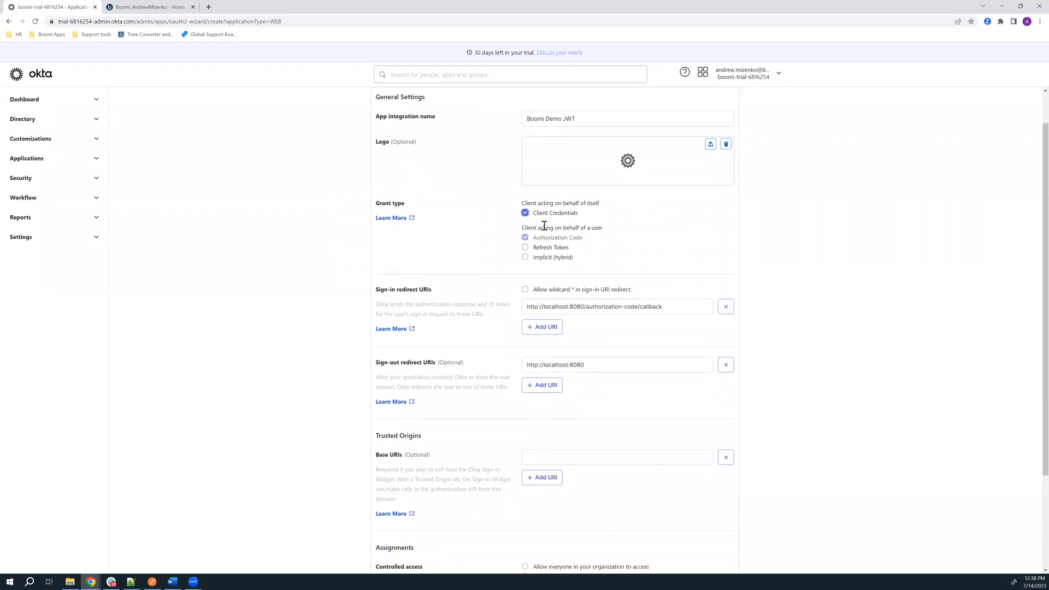
pyautogui.scroll(-2, 586, 286)
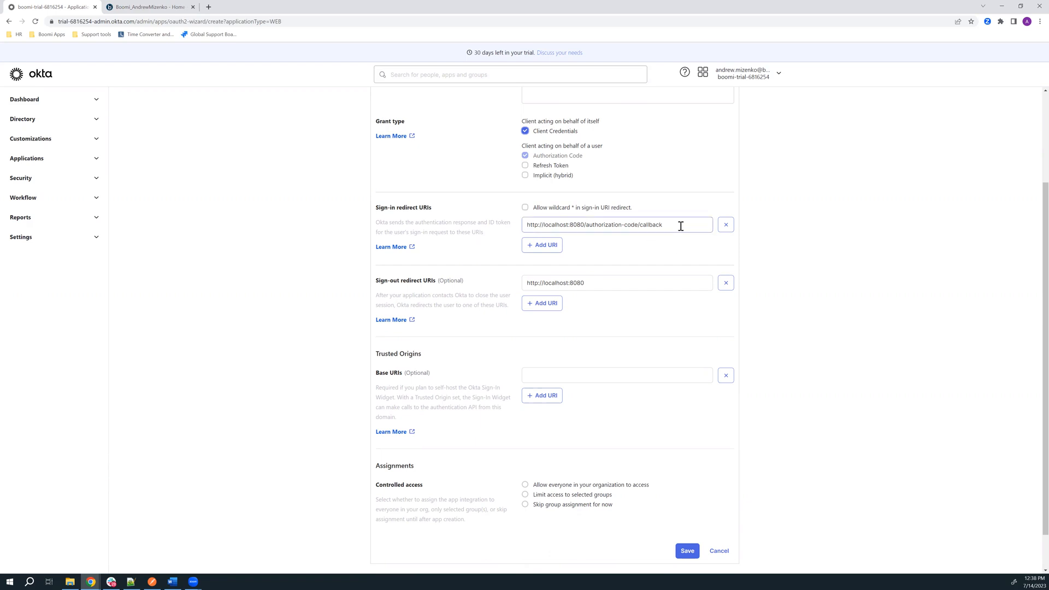
pyautogui.moveTo(683, 225); pyautogui.dragTo(586, 232)
pyautogui.press('BackSpace')
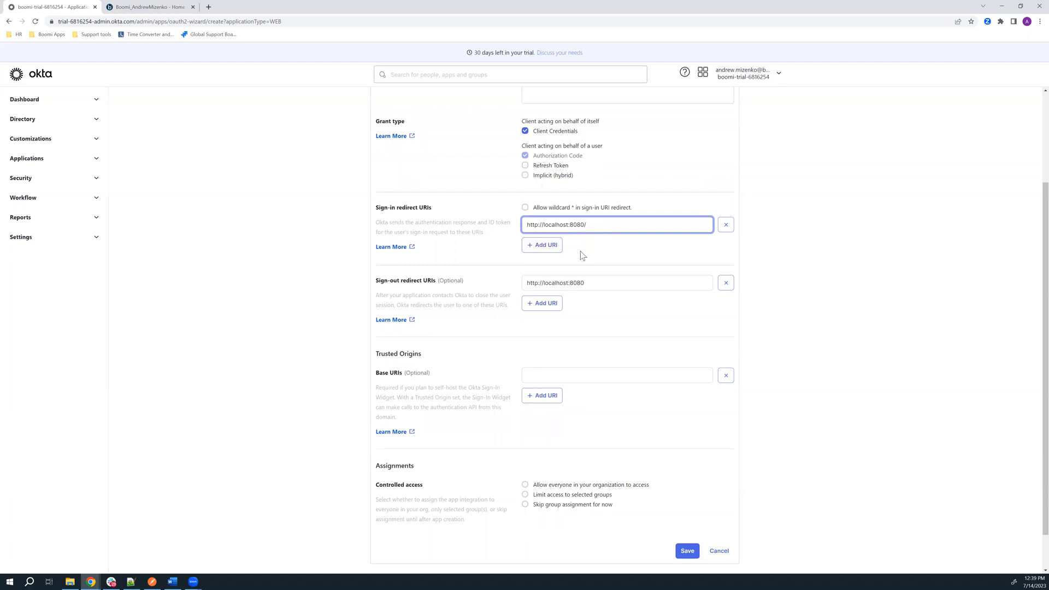
# Allow everyone in the organization to access the app, disable immediate access with Federation Broker Mode, and save the integration.
pyautogui.scroll(-1, 609, 310)
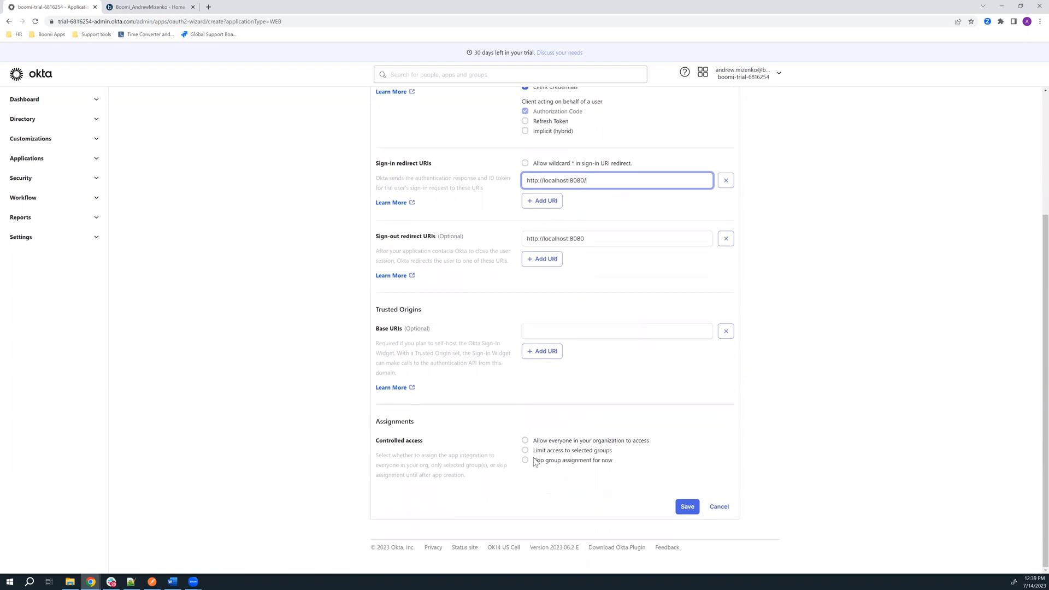
pyautogui.click(526, 441)
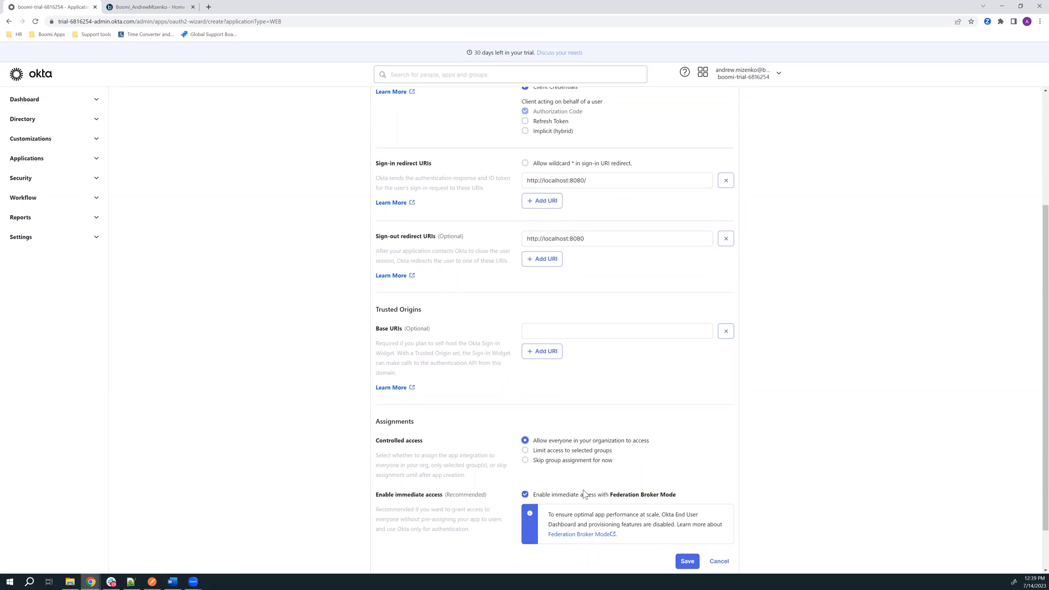
pyautogui.scroll(-1, 556, 454)
pyautogui.click(526, 441)
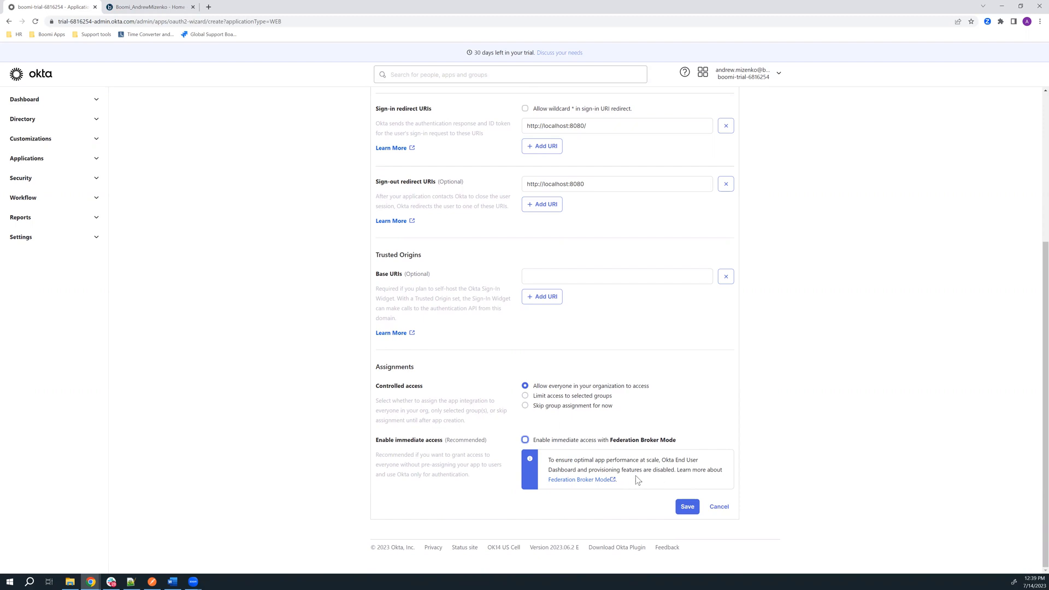
pyautogui.click(688, 507)
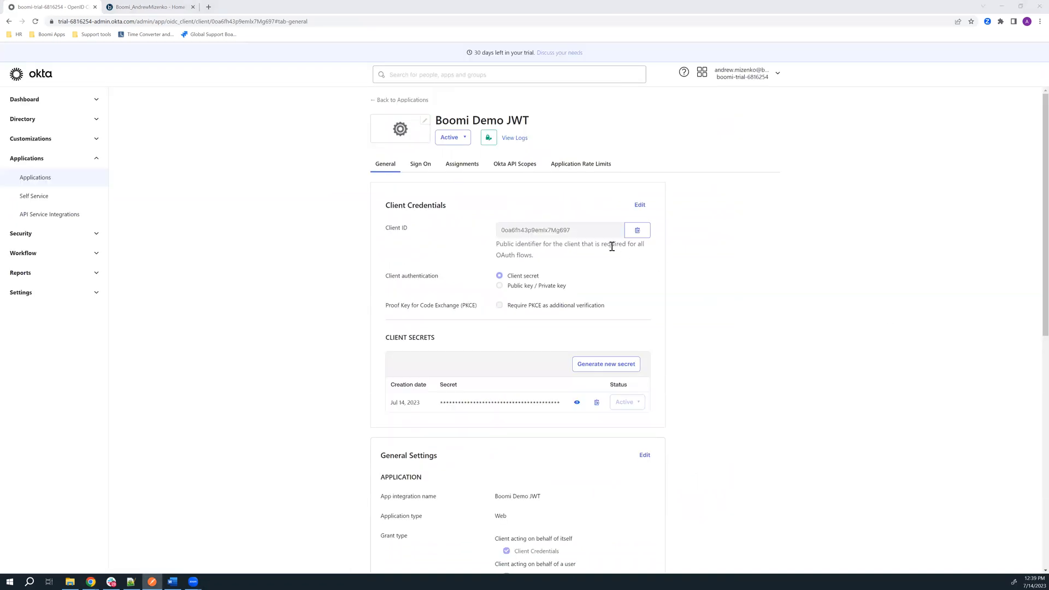
# Copy the client ID of the Boomi Demo JWT app and switch to Postman.
pyautogui.click(637, 234)
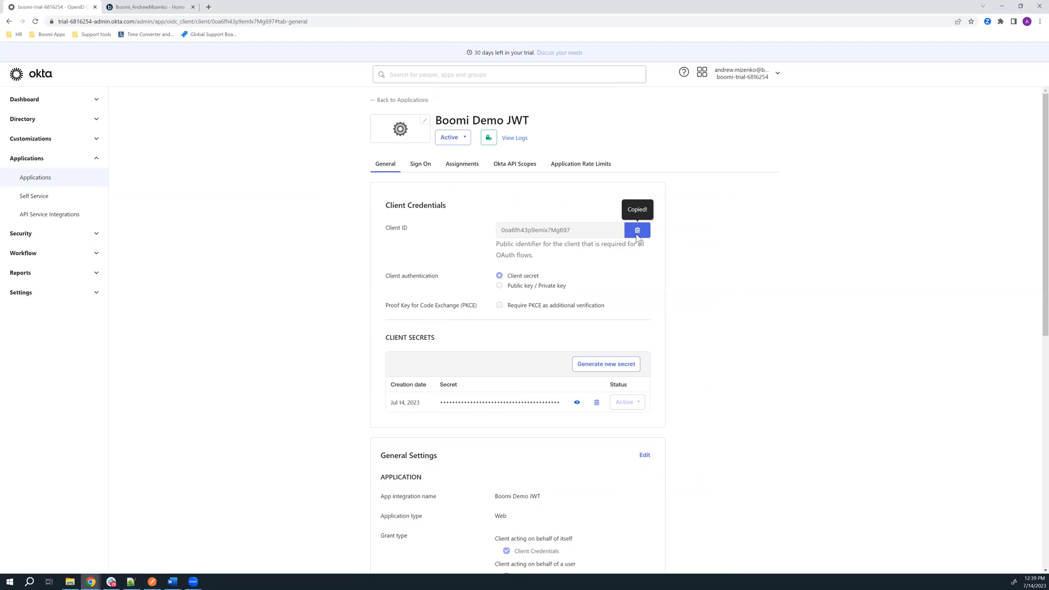
pyautogui.hotkey('alt', 'Tab')
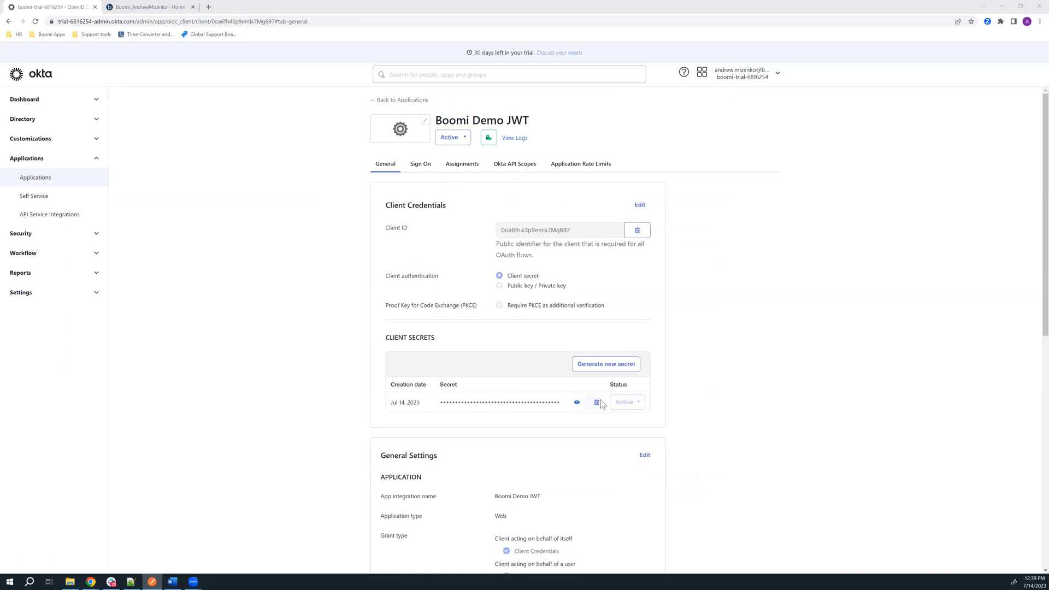
pyautogui.hotkey('alt', 'Tab')
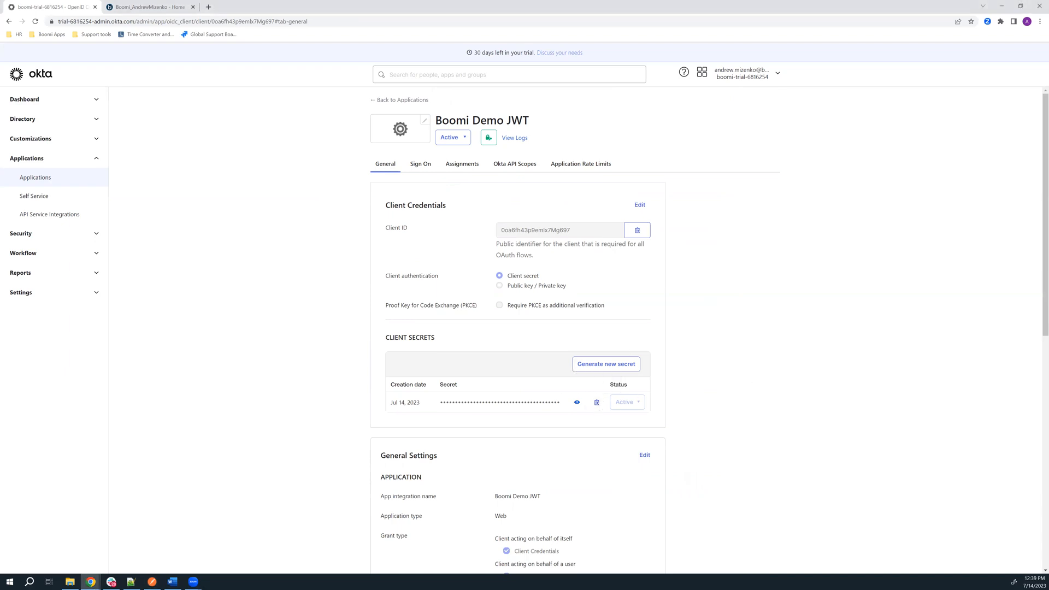
pyautogui.hotkey('alt', 'Tab')
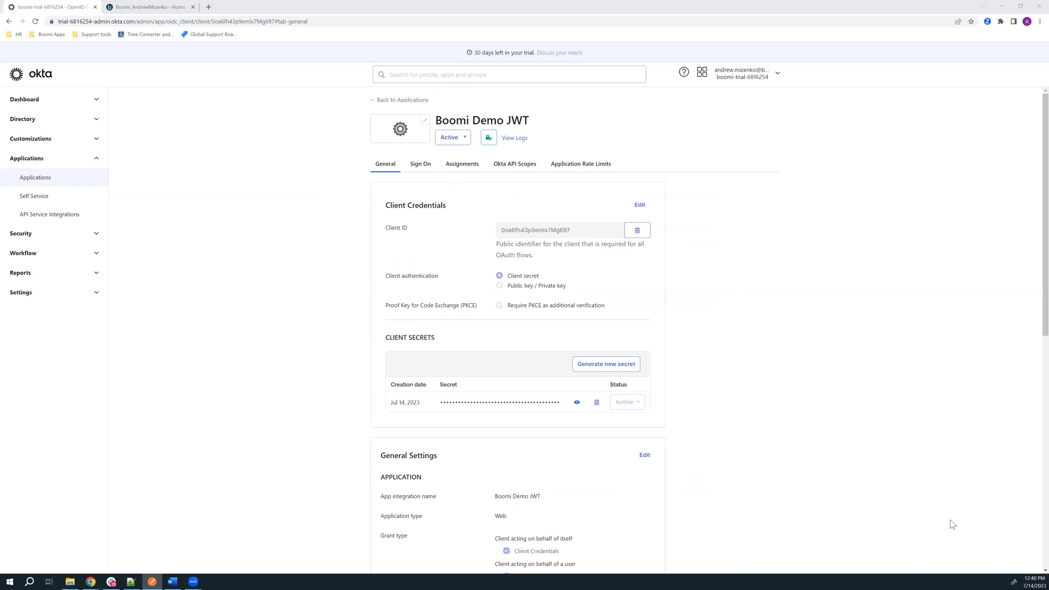
pyautogui.scroll(-1, 676, 424)
pyautogui.scroll(-5, 676, 424)
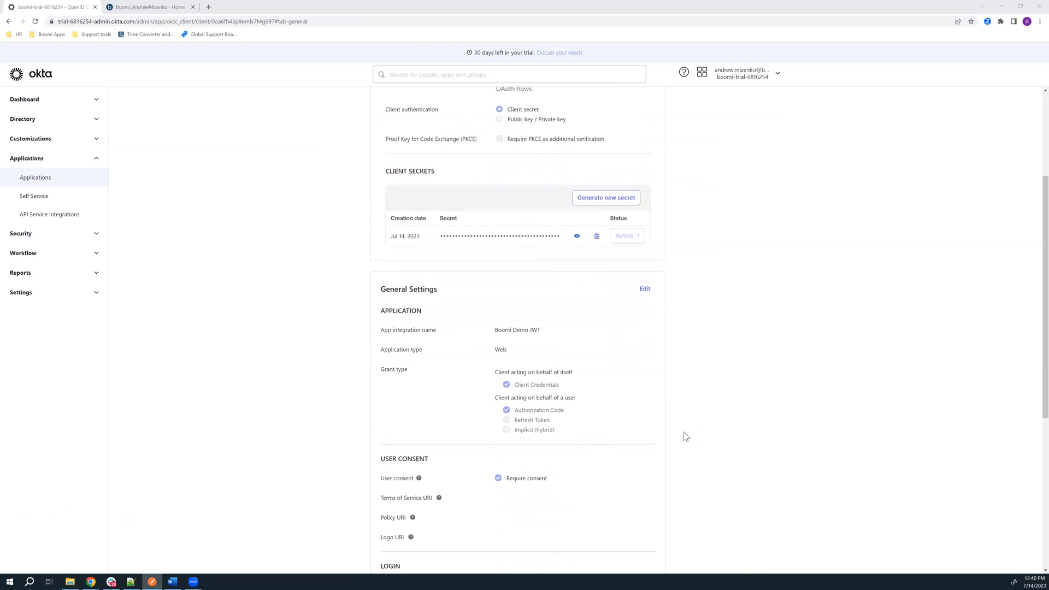
pyautogui.scroll(6, 687, 436)
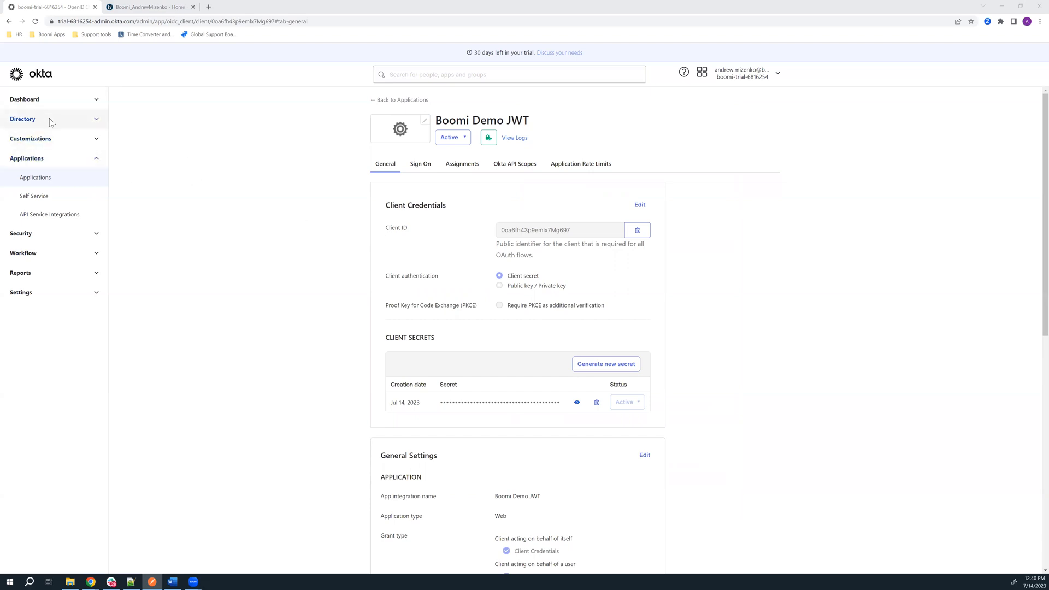
# Open the existing user's profile in the people directory and check the assigned applications and the application assignment dialog.
pyautogui.click(19, 122)
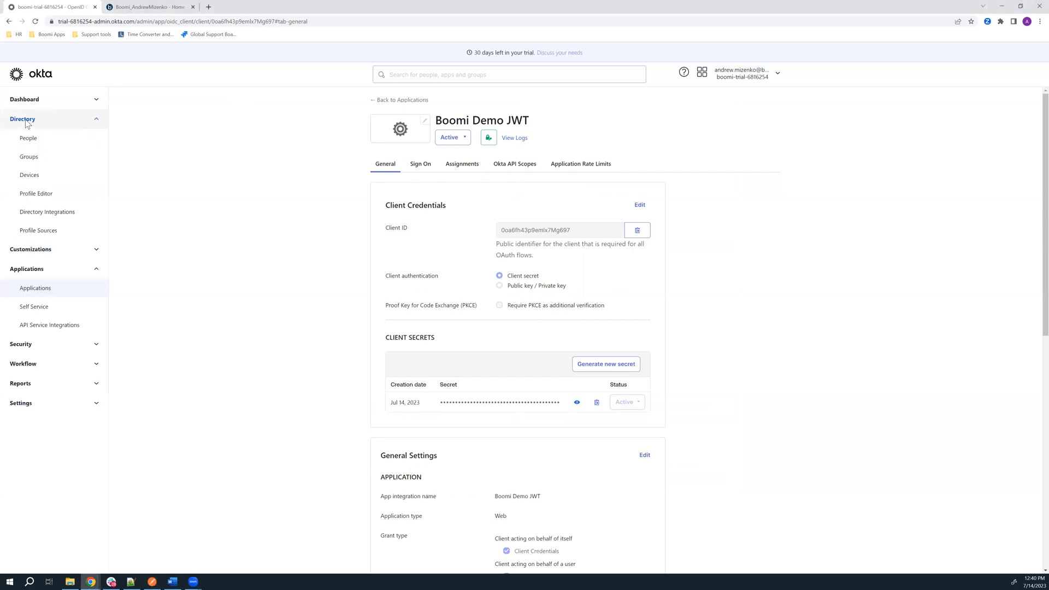
pyautogui.click(41, 140)
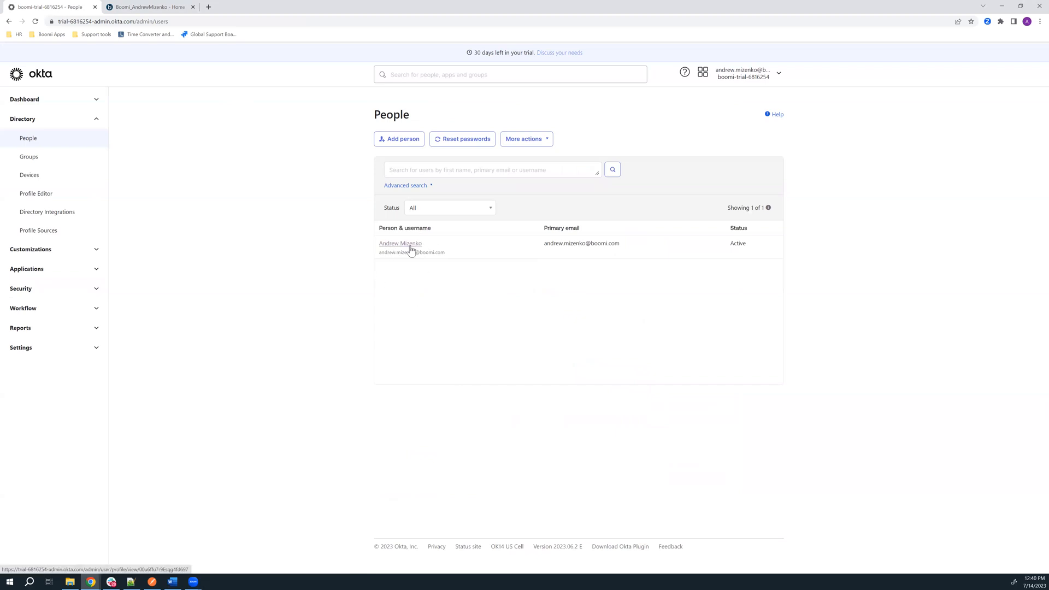
pyautogui.click(408, 244)
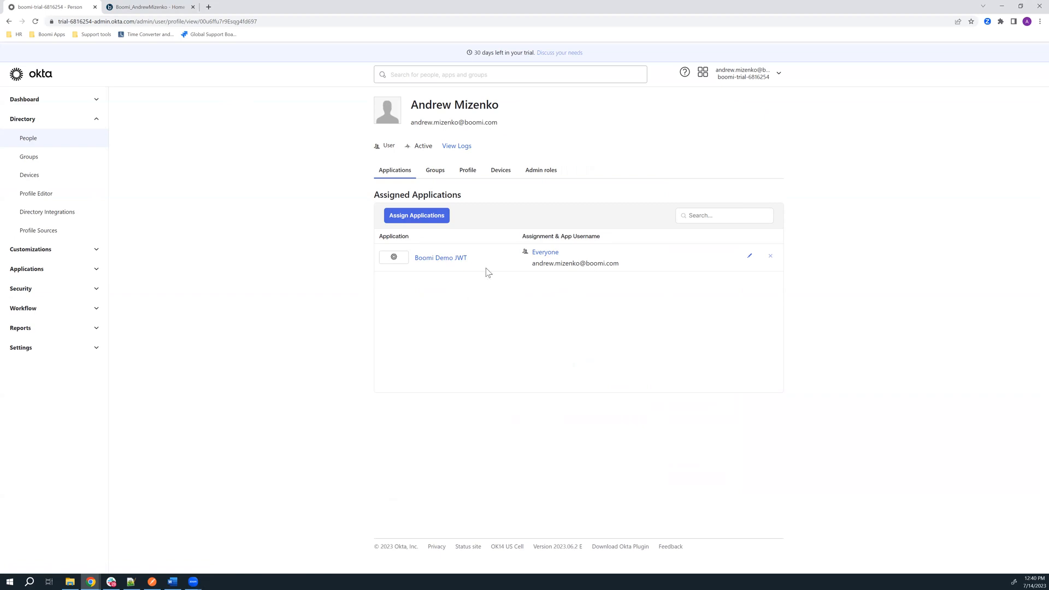
pyautogui.click(418, 219)
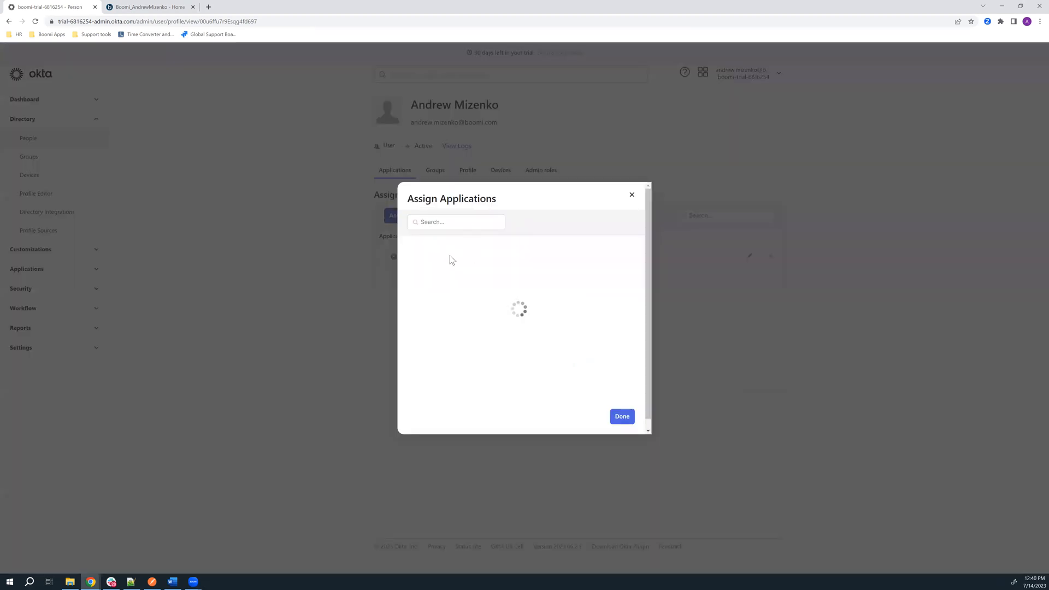
pyautogui.click(623, 418)
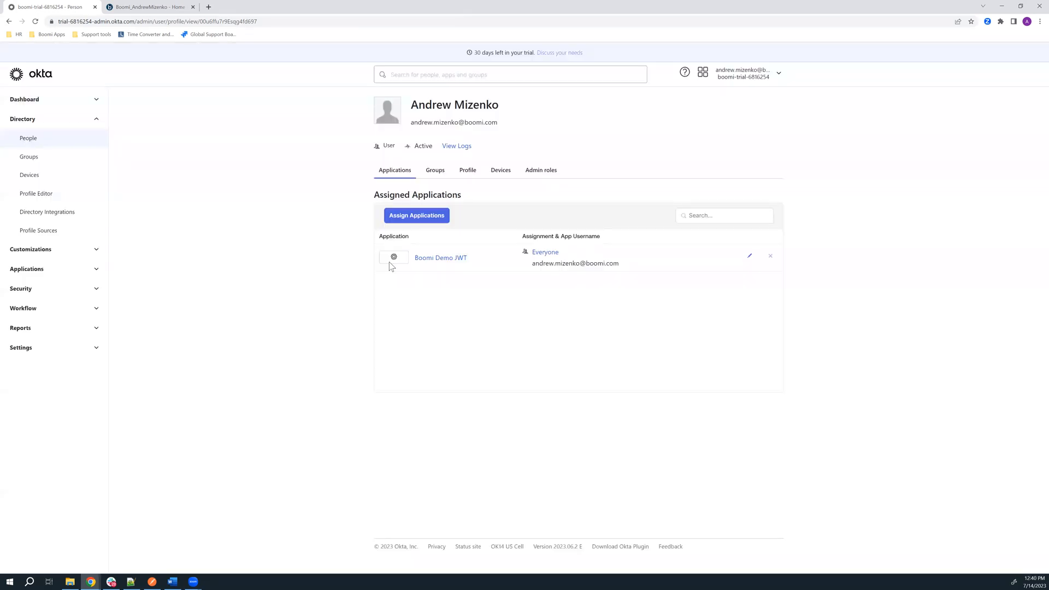